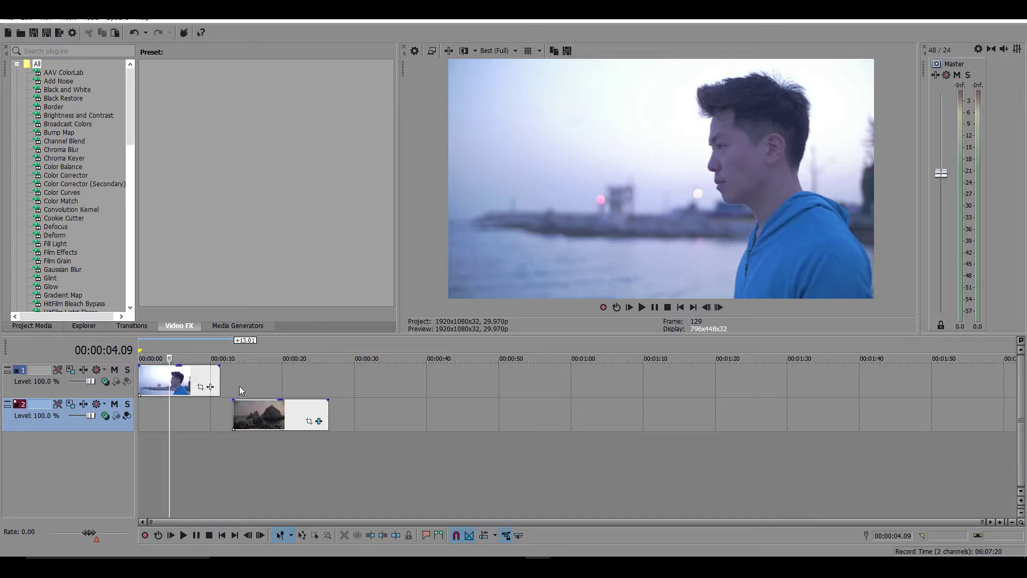
Preview the rocky seascape clip on track 2 from the timeline.
{"action": "left_click", "coordinate": [262, 370]}
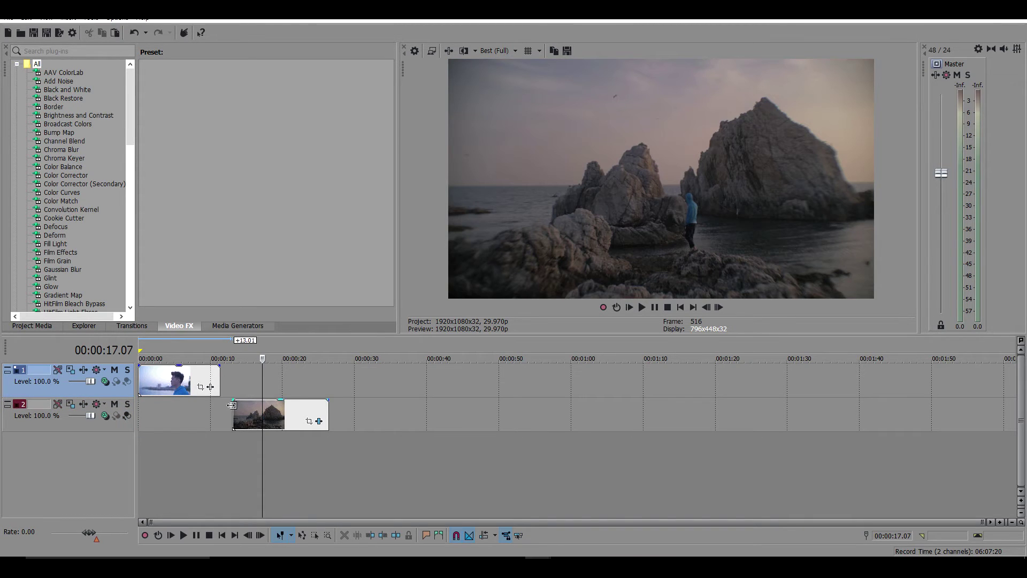
Nudge the rock clip later and add a Split Screen checkerboard generator clip to track 1.
{"action": "left_click_drag", "start_coordinate": [245, 411], "coordinate": [255, 404]}
{"action": "left_click", "coordinate": [242, 326]}
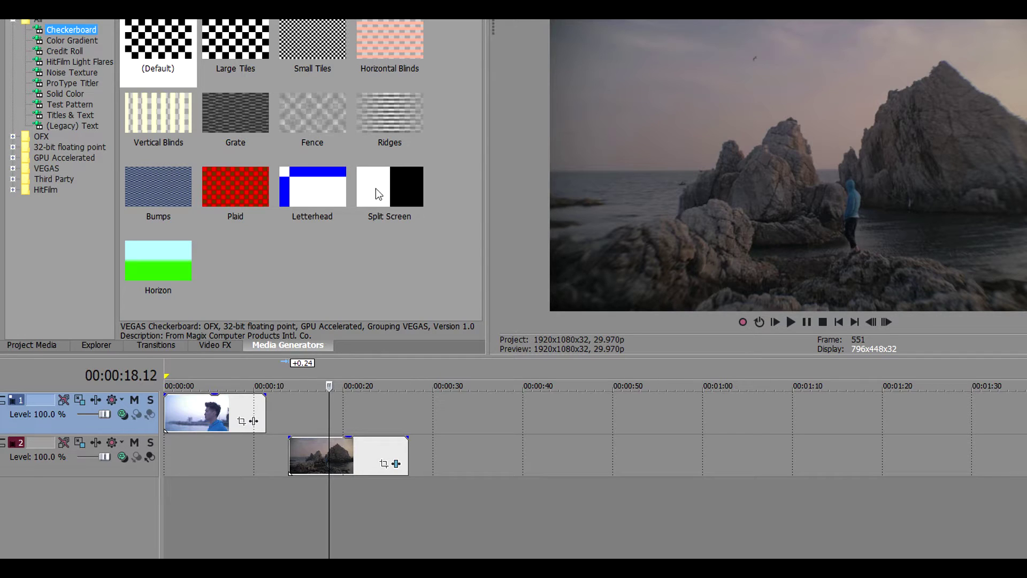
{"action": "left_click_drag", "start_coordinate": [375, 189], "coordinate": [297, 409]}
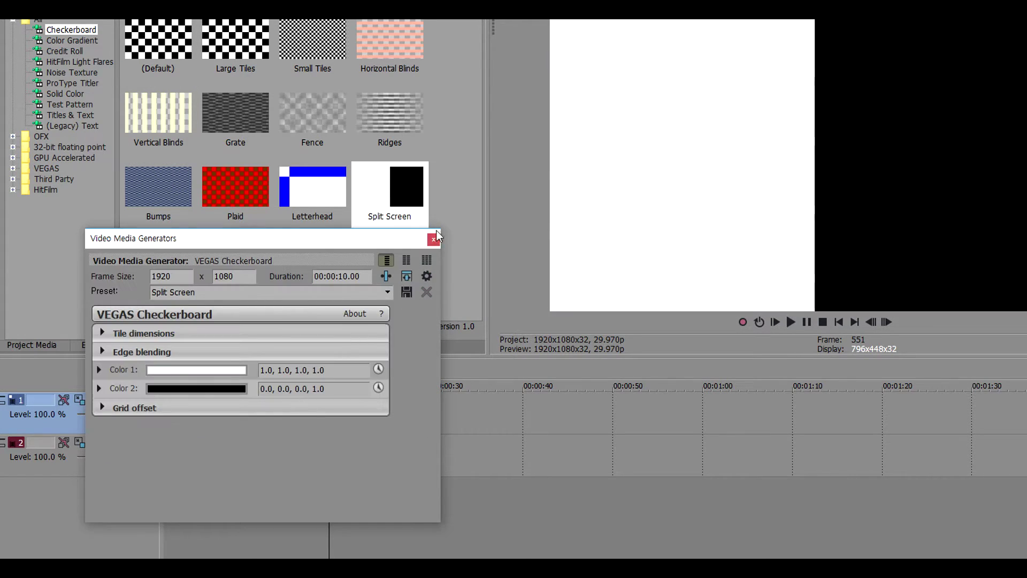
{"action": "left_click", "coordinate": [433, 239]}
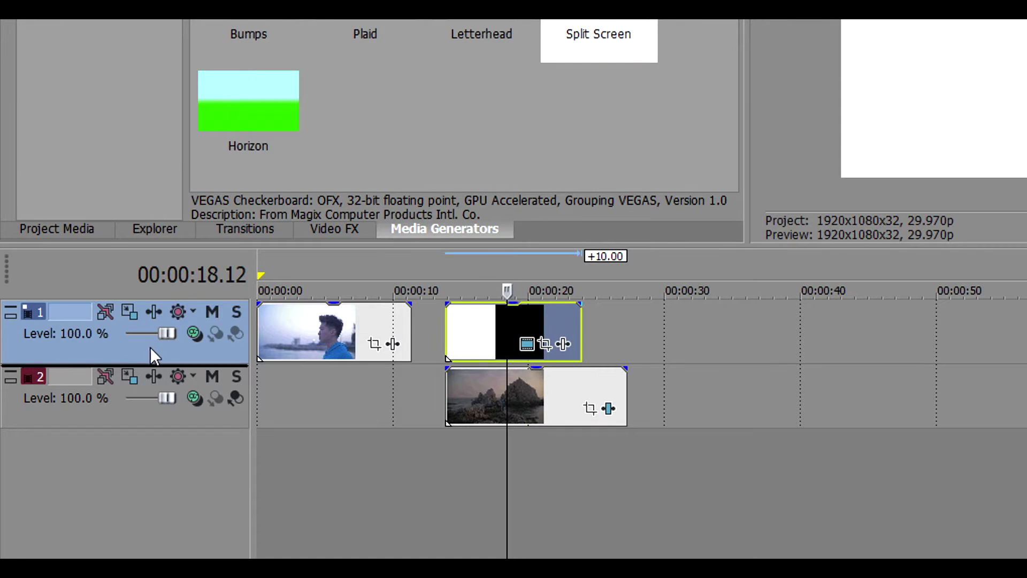
Set track 1's compositing mode to Lighten.
{"action": "left_click", "coordinate": [198, 334]}
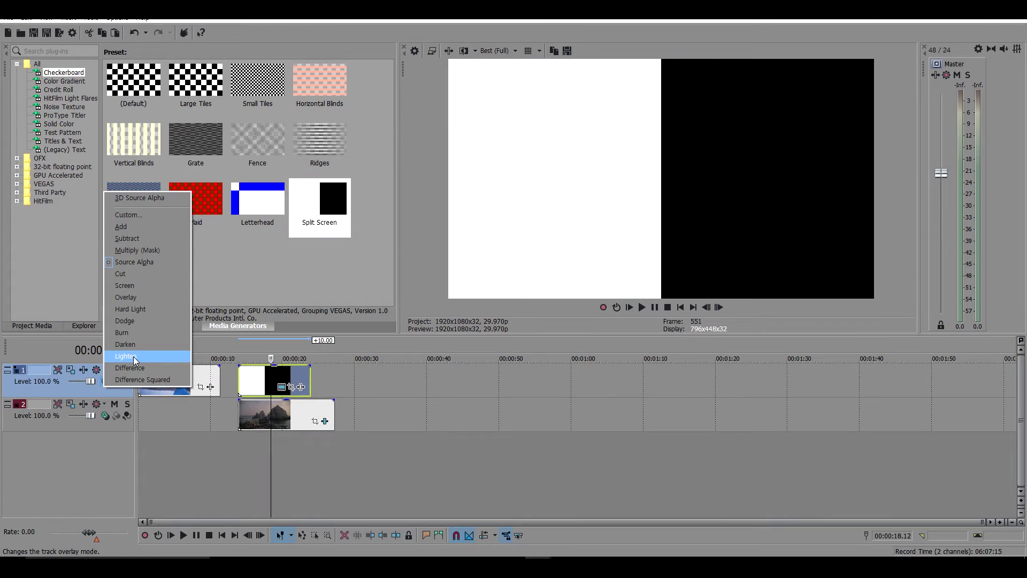
{"action": "left_click", "coordinate": [133, 356]}
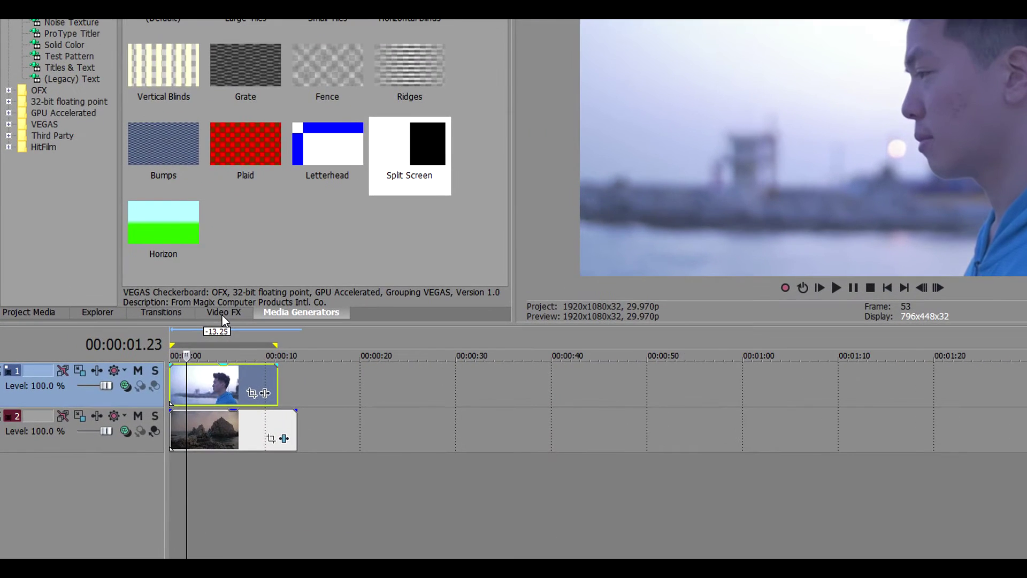
Apply the Black and White (Default) effect to the profile clip.
{"action": "left_click", "coordinate": [222, 315]}
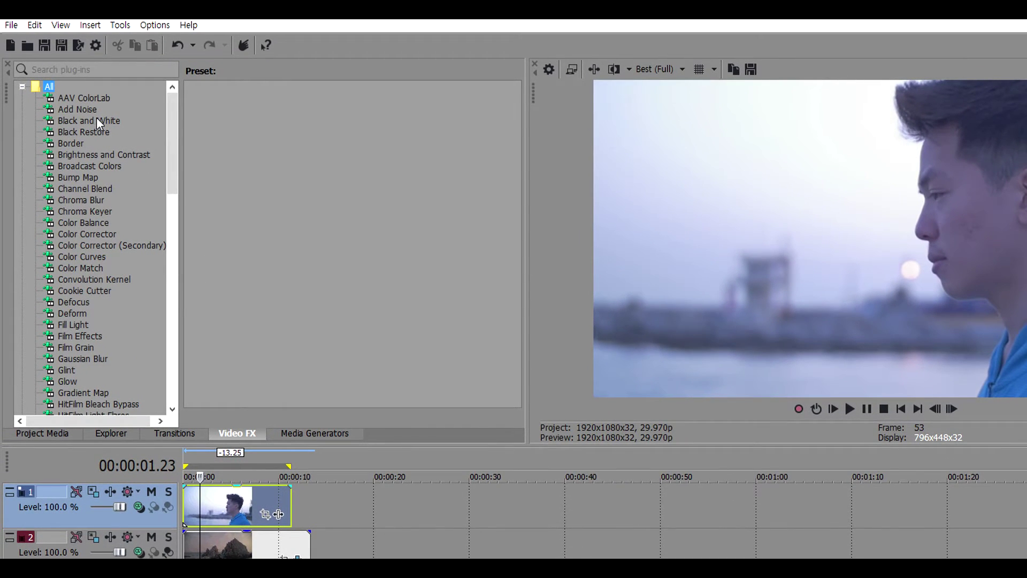
{"action": "left_click", "coordinate": [100, 121]}
{"action": "left_click_drag", "start_coordinate": [224, 111], "coordinate": [215, 492]}
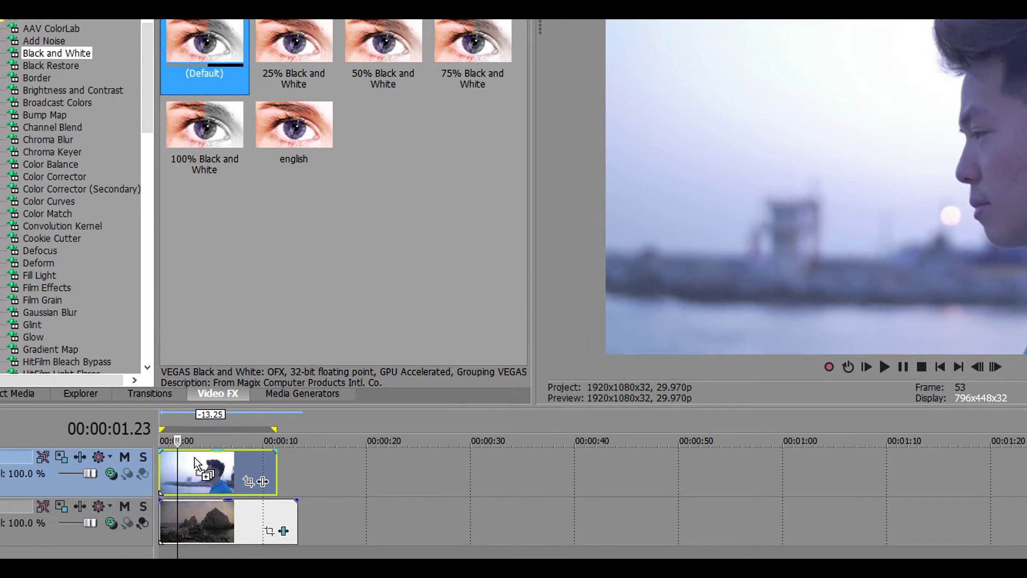
{"action": "left_click_drag", "start_coordinate": [194, 457], "coordinate": [191, 458]}
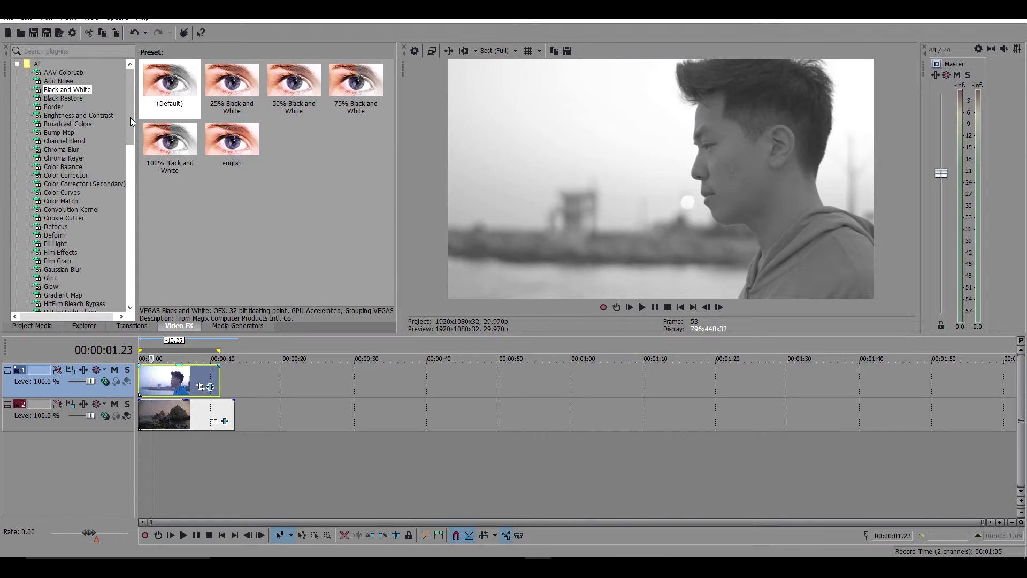
Add Levels to the profile clip with input start around 0.415.
{"action": "left_click_drag", "start_coordinate": [130, 118], "coordinate": [129, 179]}
{"action": "left_click_drag", "start_coordinate": [168, 383], "coordinate": [168, 383]}
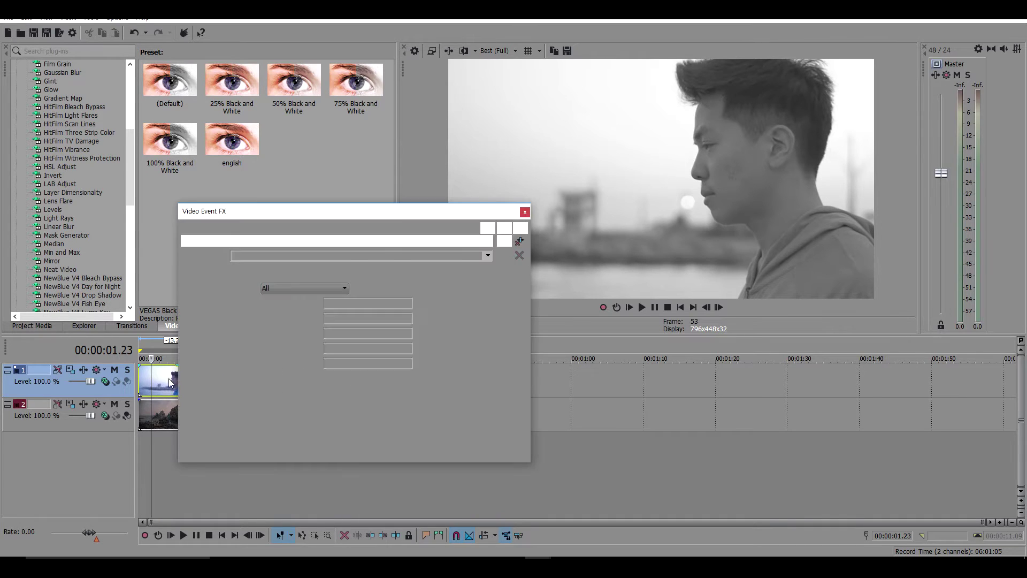
{"action": "left_click_drag", "start_coordinate": [237, 303], "coordinate": [270, 304]}
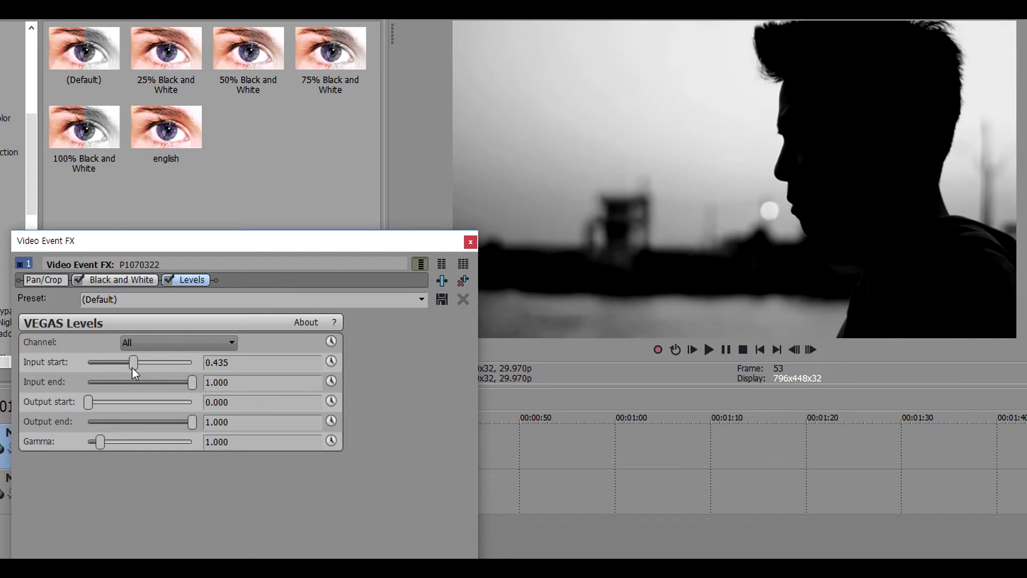
{"action": "left_click_drag", "start_coordinate": [133, 367], "coordinate": [130, 366]}
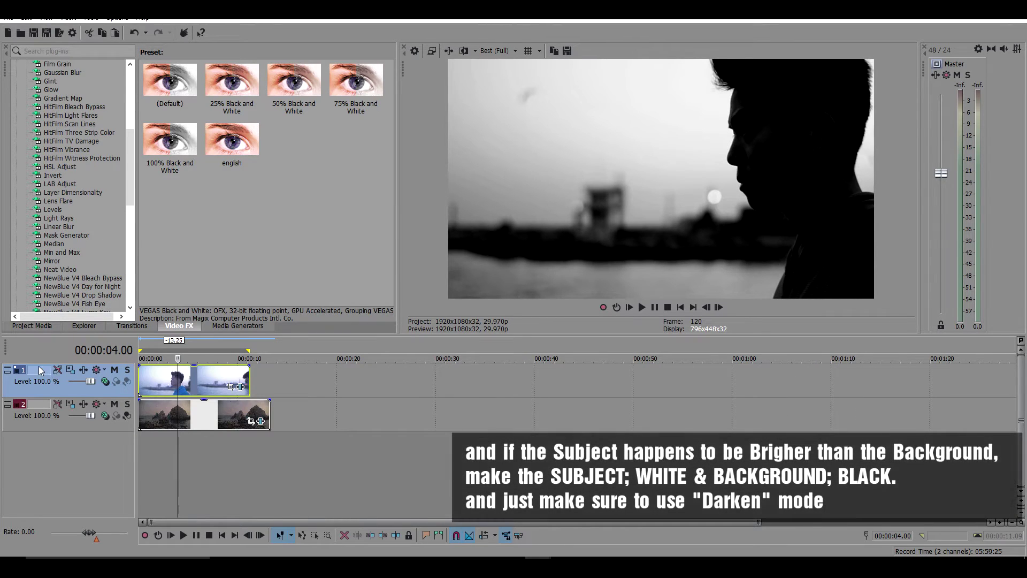
Set track 1 to Lighten compositing so the rocks fill the silhouette.
{"action": "left_click", "coordinate": [104, 381]}
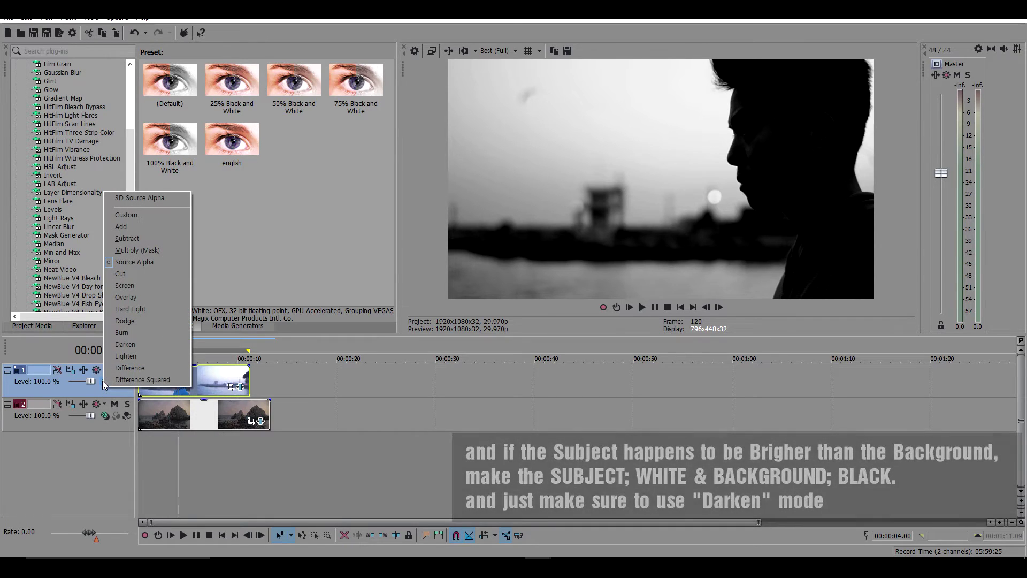
{"action": "left_click", "coordinate": [127, 358]}
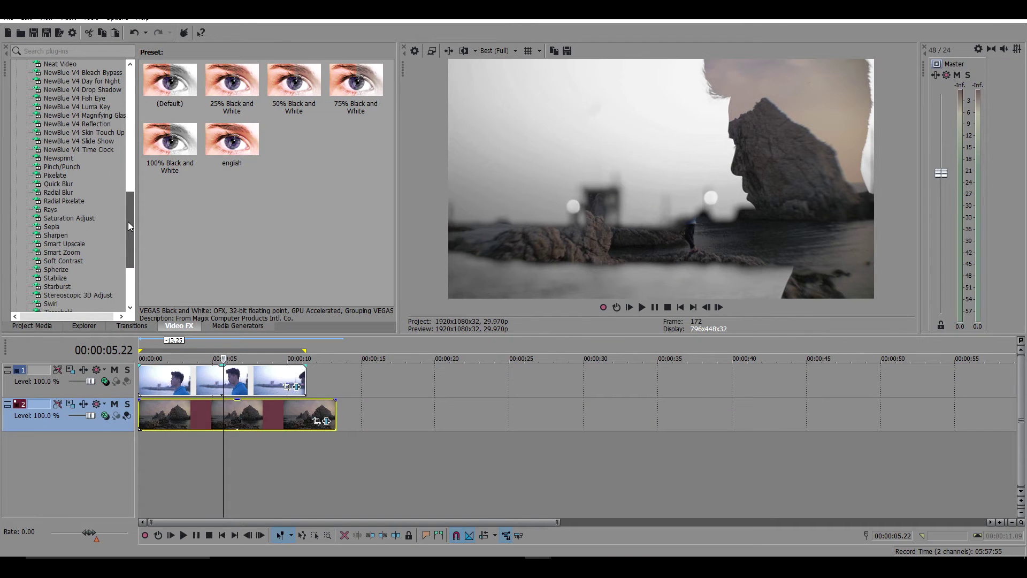
{"action": "mouse_move", "coordinate": [128, 225]}
{"action": "left_mouse_down"}
{"action": "mouse_move", "coordinate": [128, 253]}
{"action": "mouse_move", "coordinate": [127, 240]}
{"action": "left_mouse_up"}
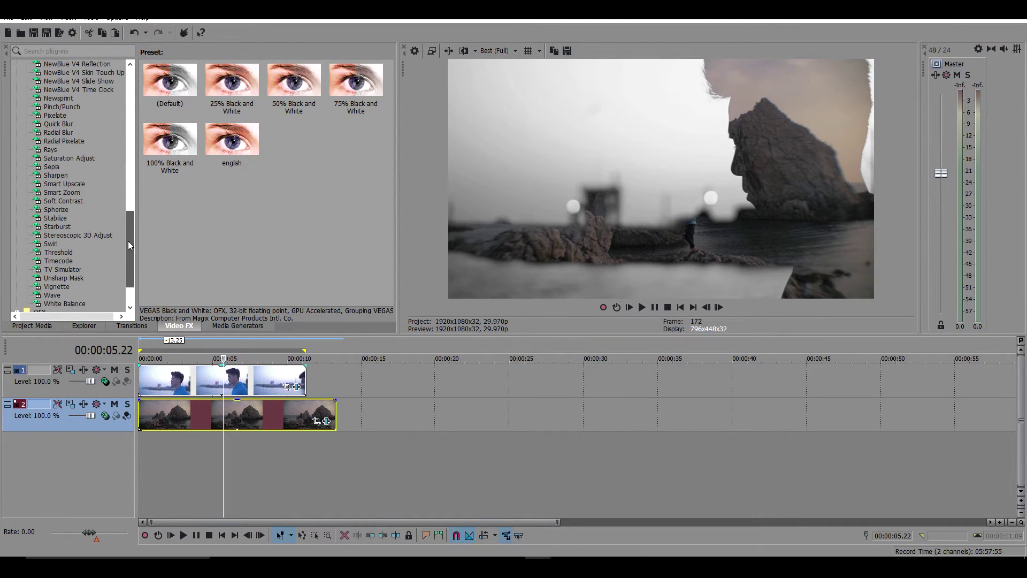
Apply the Rays glow to the profile clip, toggling it on and off to compare.
{"action": "left_click", "coordinate": [53, 151]}
{"action": "left_click_drag", "start_coordinate": [53, 151], "coordinate": [166, 380]}
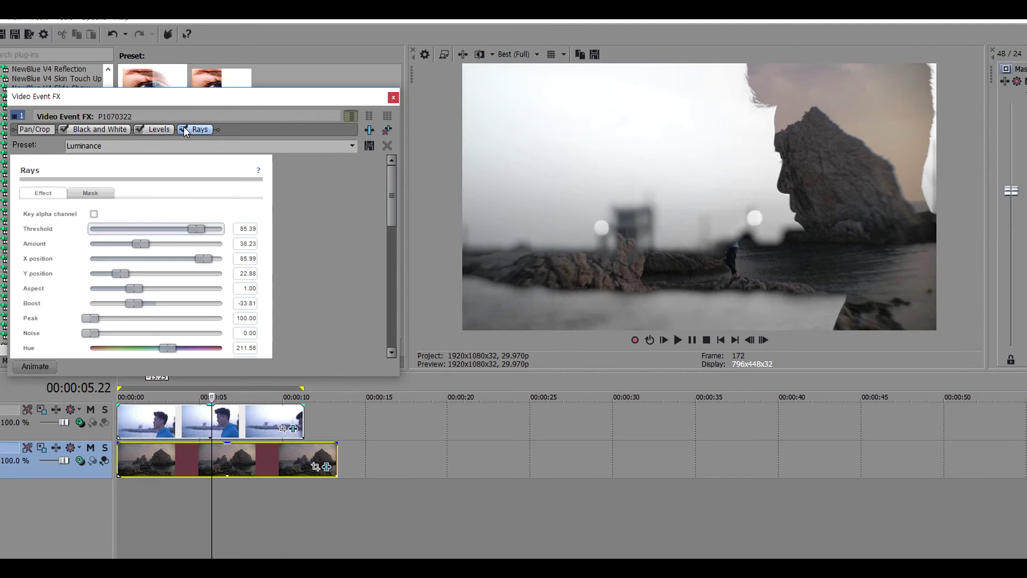
{"action": "left_click", "coordinate": [184, 130]}
{"action": "left_click", "coordinate": [184, 130]}
{"action": "left_click", "coordinate": [184, 130]}
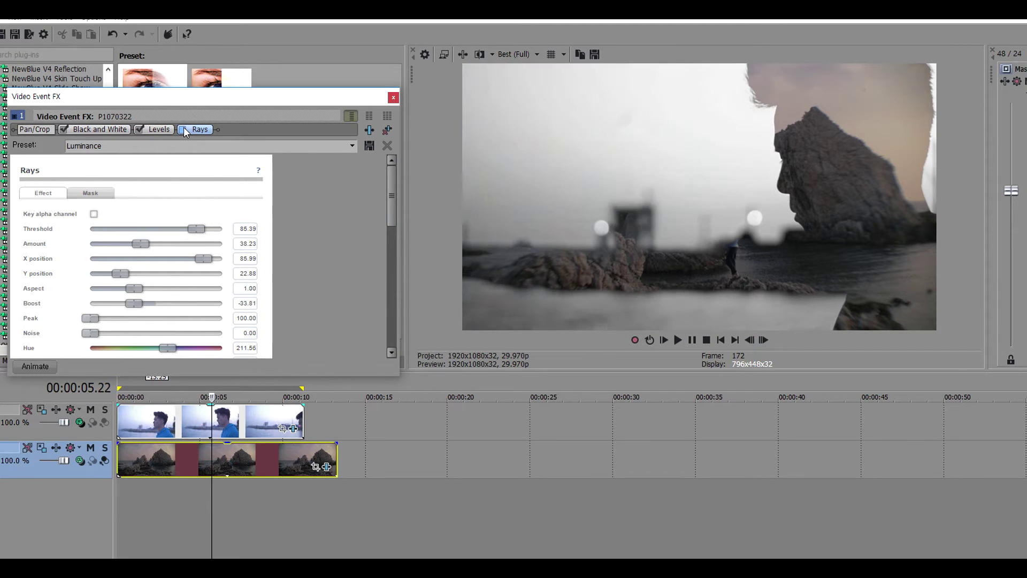
{"action": "left_click", "coordinate": [184, 129]}
{"action": "left_click", "coordinate": [184, 130]}
{"action": "left_click", "coordinate": [183, 130]}
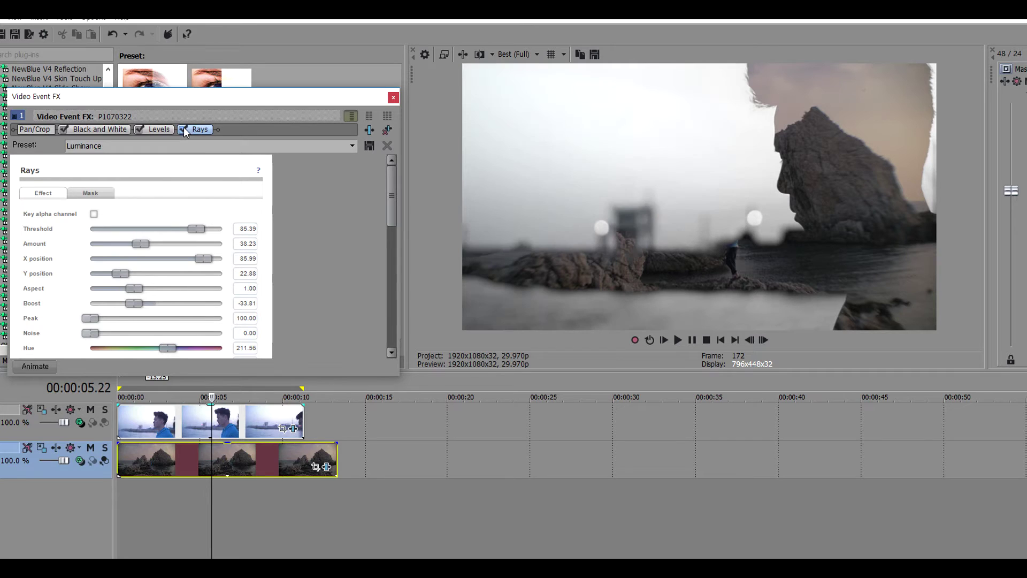
{"action": "left_click", "coordinate": [394, 98]}
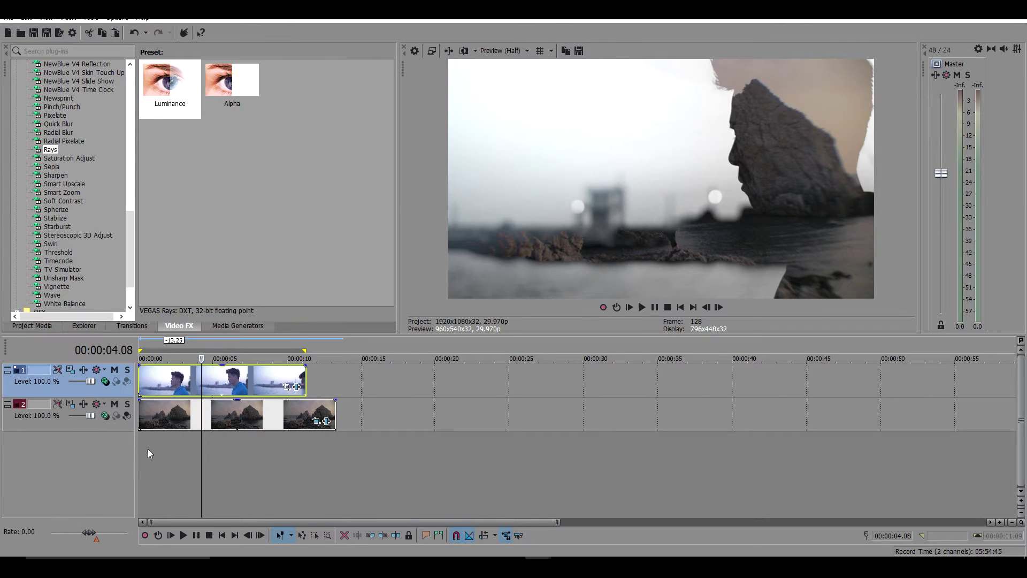
Add the Mirror effect with the Reflect Top preset to the profile clip.
{"action": "scroll", "coordinate": [132, 233], "scroll_direction": "up", "scroll_amount": 7}
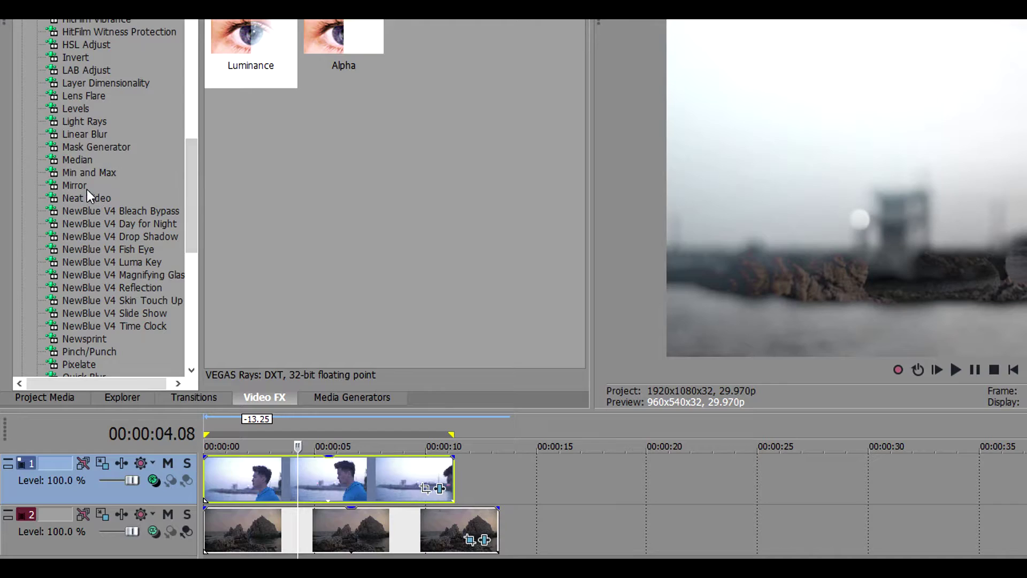
{"action": "left_click", "coordinate": [52, 185]}
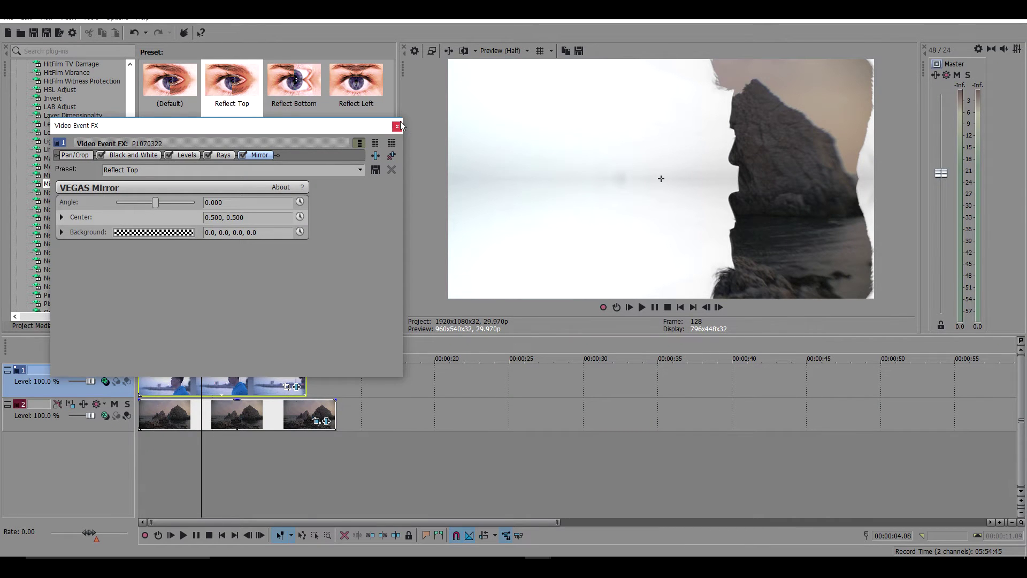
{"action": "left_click", "coordinate": [397, 127]}
Play back the composite from about 3 seconds.
{"action": "left_click", "coordinate": [185, 387]}
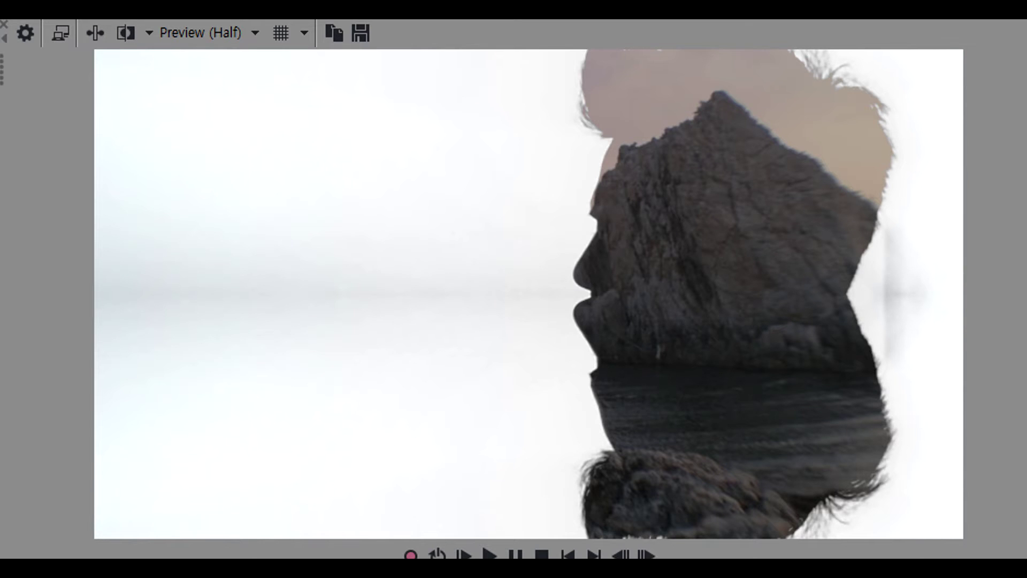
{"action": "key", "text": "space"}
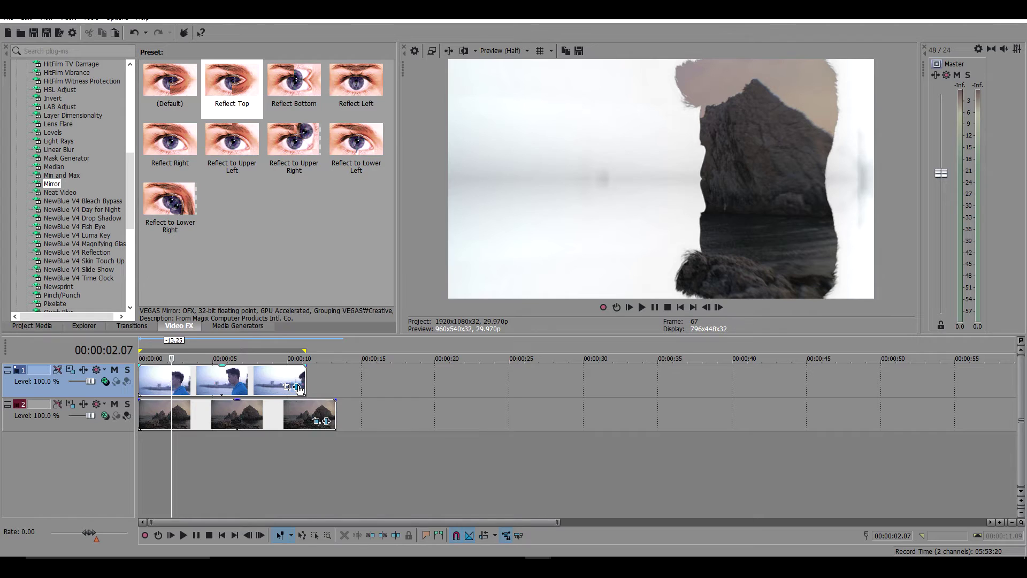
{"action": "left_click", "coordinate": [297, 387]}
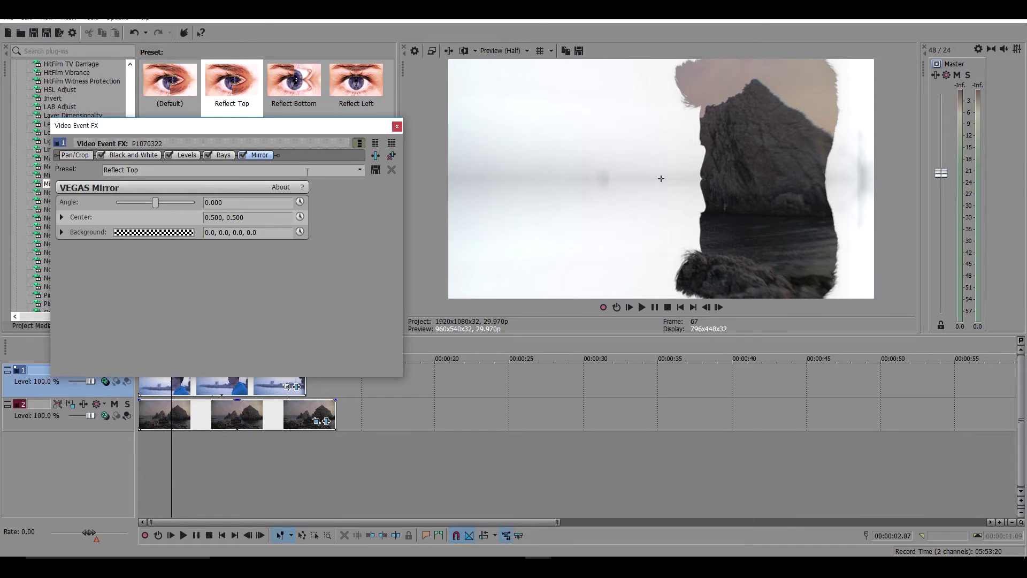
Change the Rays hue to 12.82 and readjust the Levels input start.
{"action": "left_click", "coordinate": [224, 156]}
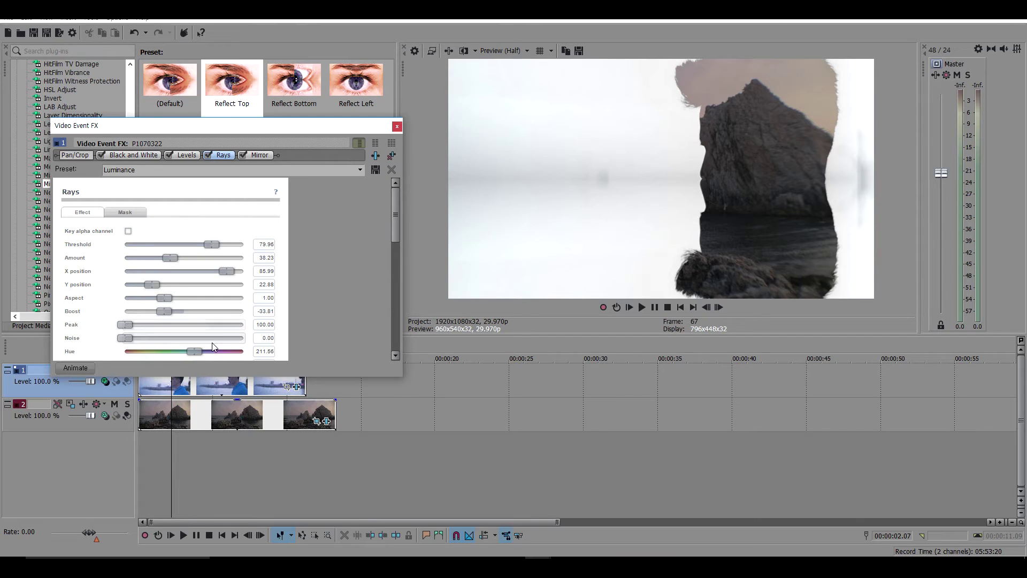
{"action": "left_click_drag", "start_coordinate": [194, 350], "coordinate": [129, 351]}
{"action": "left_click", "coordinate": [198, 155]}
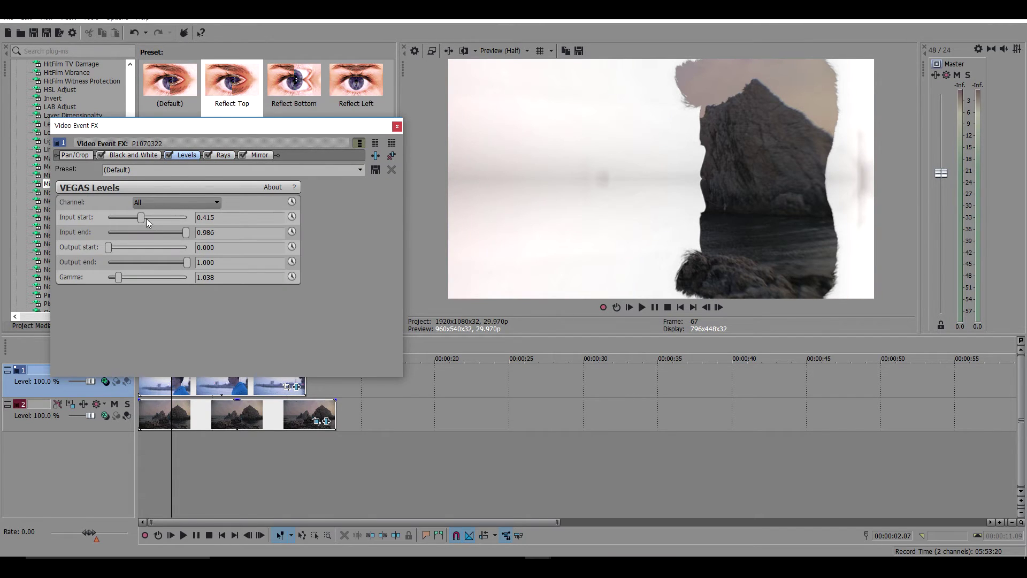
{"action": "left_click_drag", "start_coordinate": [142, 218], "coordinate": [120, 234]}
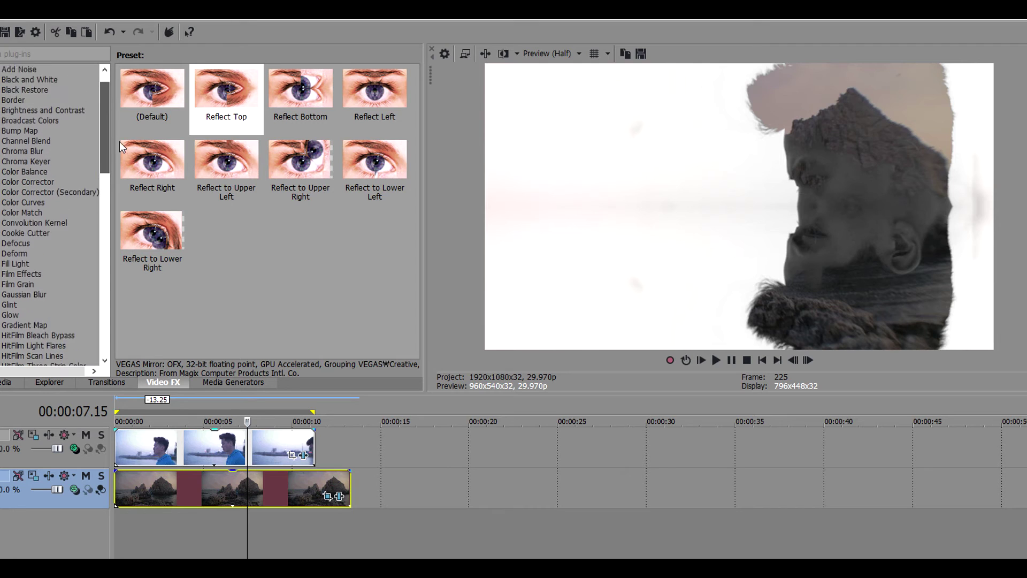
Add Color Curves to the seascape clip, bending the curve to brighten it.
{"action": "scroll", "coordinate": [37, 181], "scroll_direction": "up", "scroll_amount": 1}
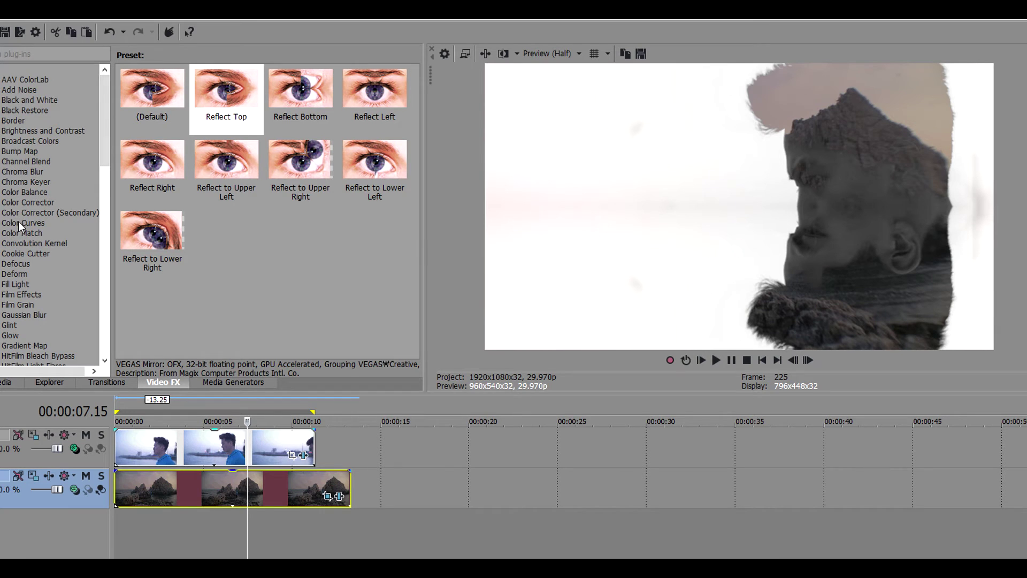
{"action": "left_click_drag", "start_coordinate": [21, 222], "coordinate": [244, 494]}
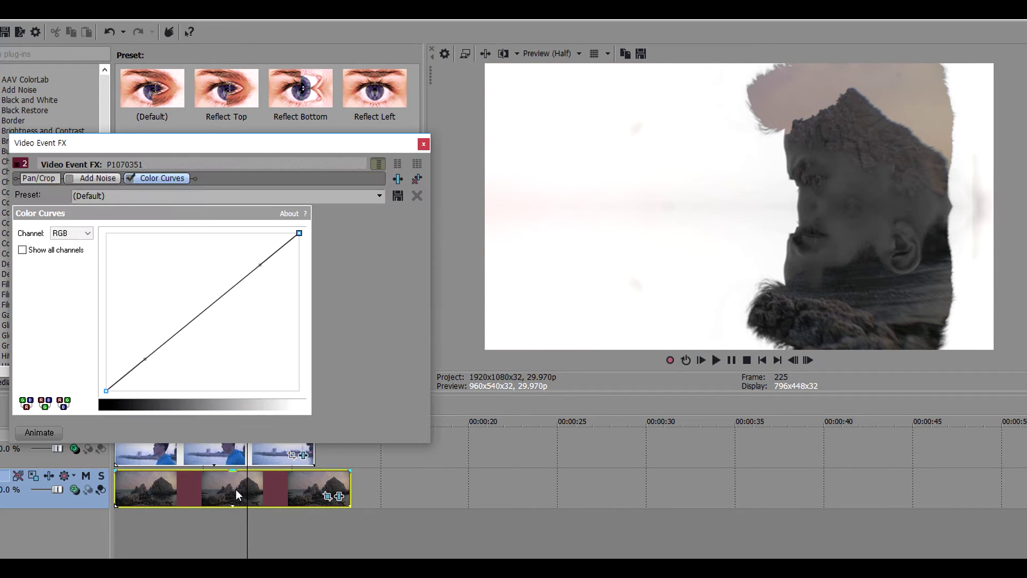
{"action": "left_click_drag", "start_coordinate": [260, 264], "coordinate": [246, 224]}
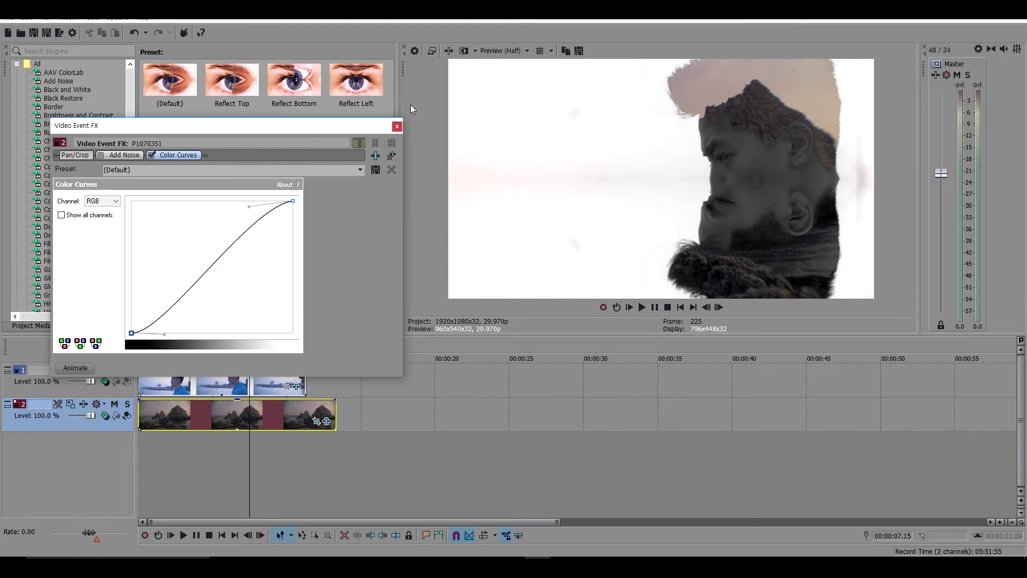
{"action": "left_click", "coordinate": [397, 126]}
Play the timeline, stop, and drop a marker at the stop point.
{"action": "key", "text": "space"}
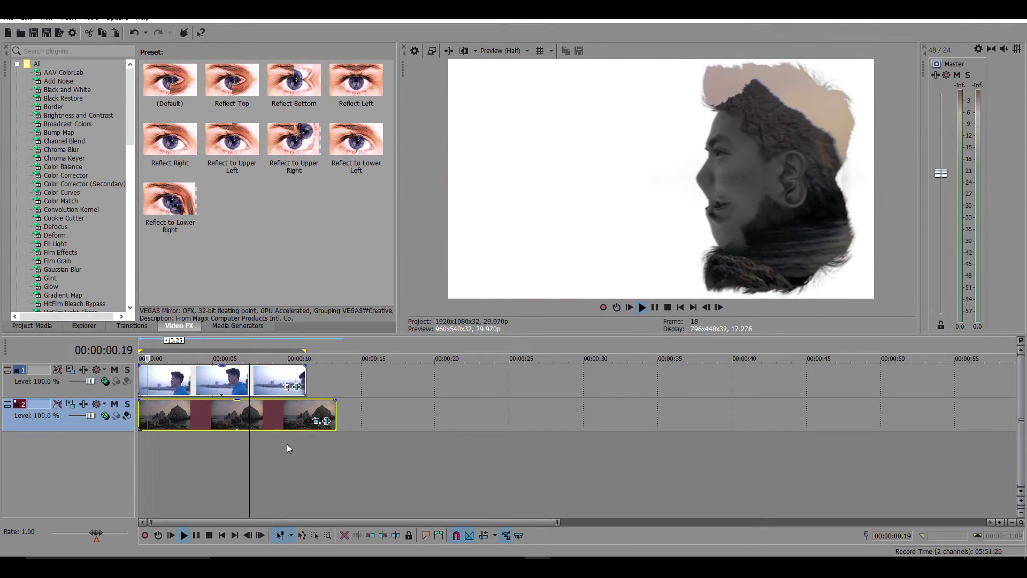
{"action": "key", "text": "space"}
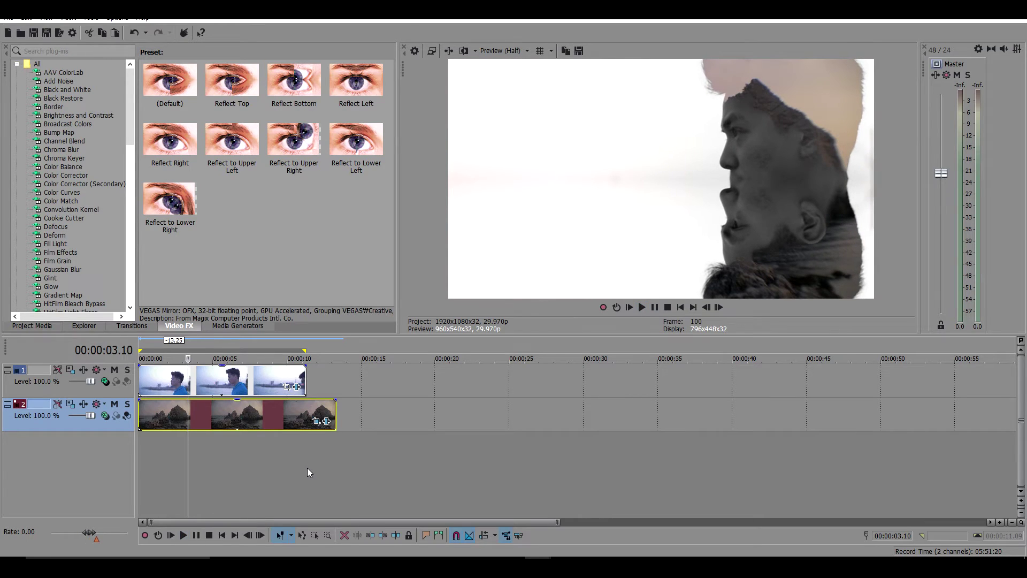
{"action": "key", "text": "m"}
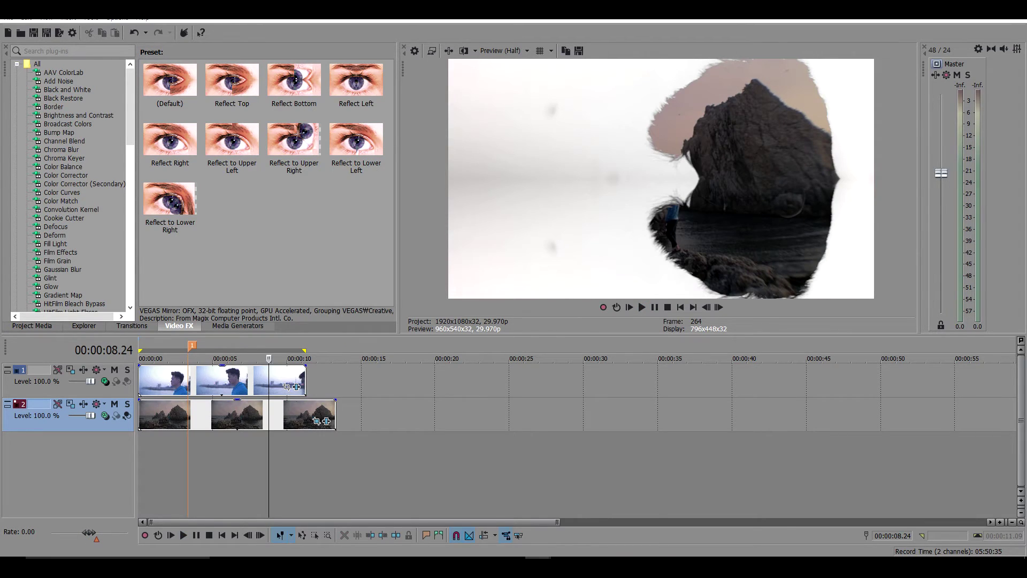
{"action": "mouse_move", "coordinate": [537, 567]}
{"action": "left_click", "coordinate": [432, 505]}
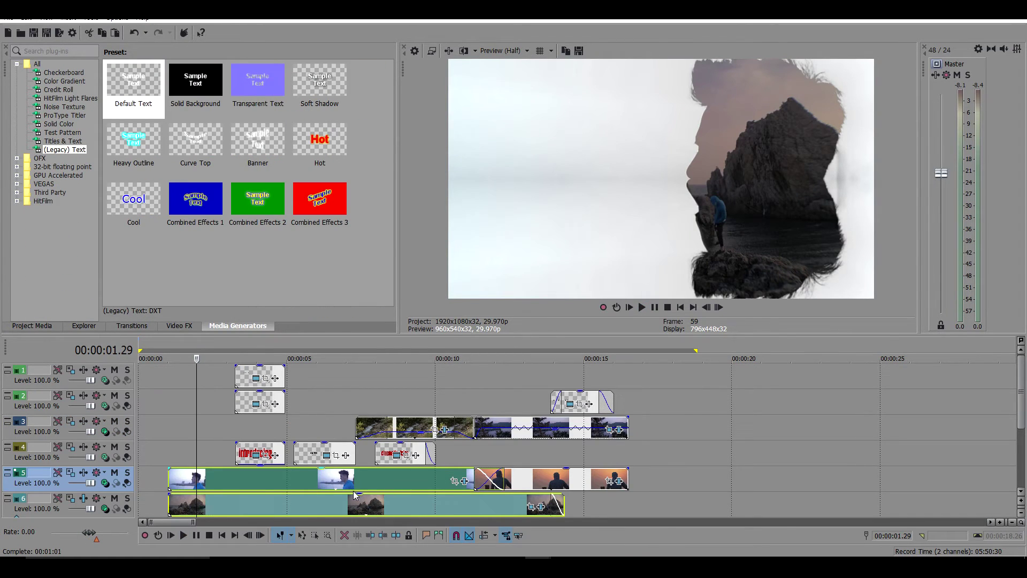
{"action": "scroll", "coordinate": [396, 434], "scroll_direction": "up", "scroll_amount": 3}
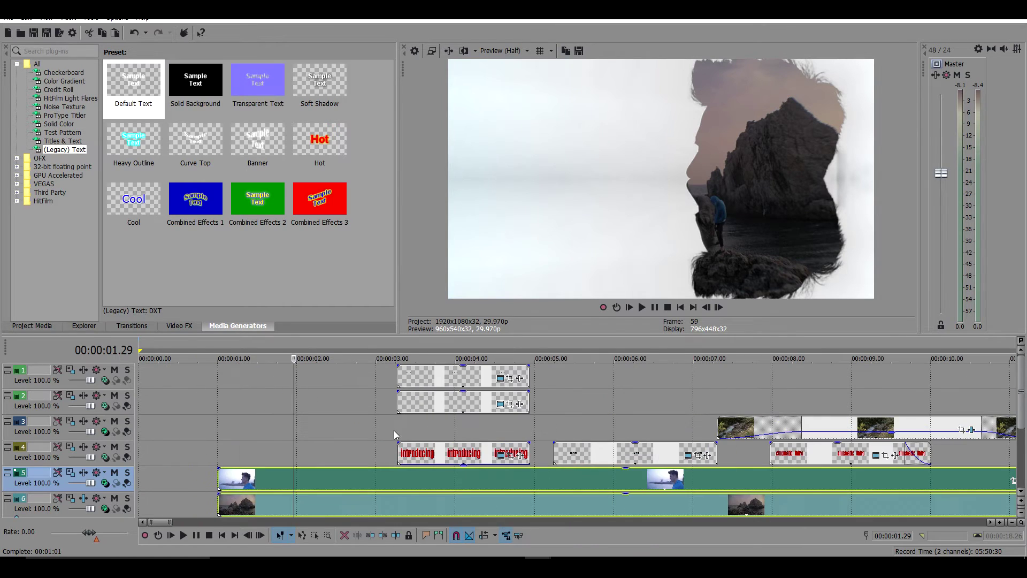
{"action": "left_click", "coordinate": [451, 384]}
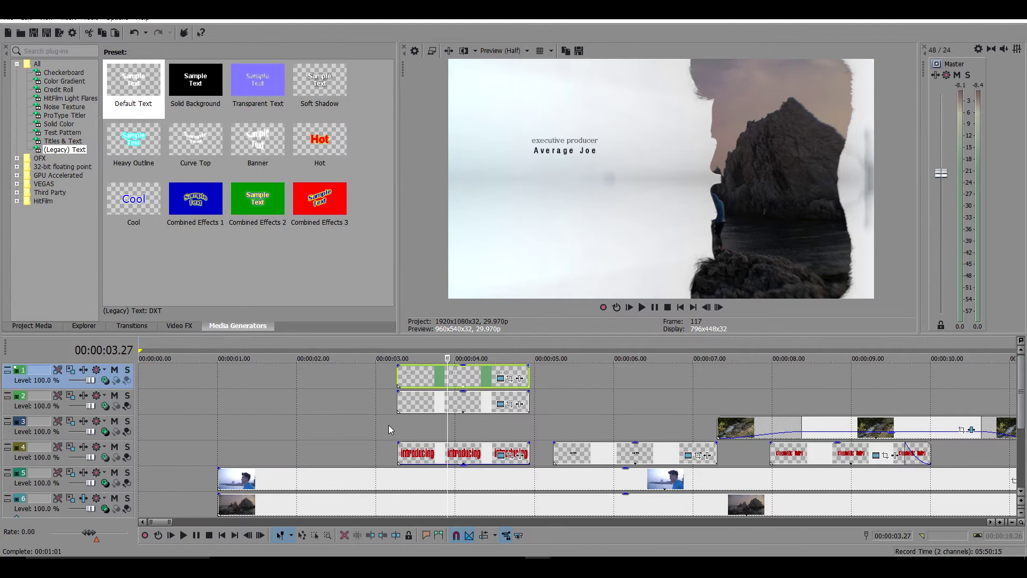
{"action": "left_click", "coordinate": [416, 427]}
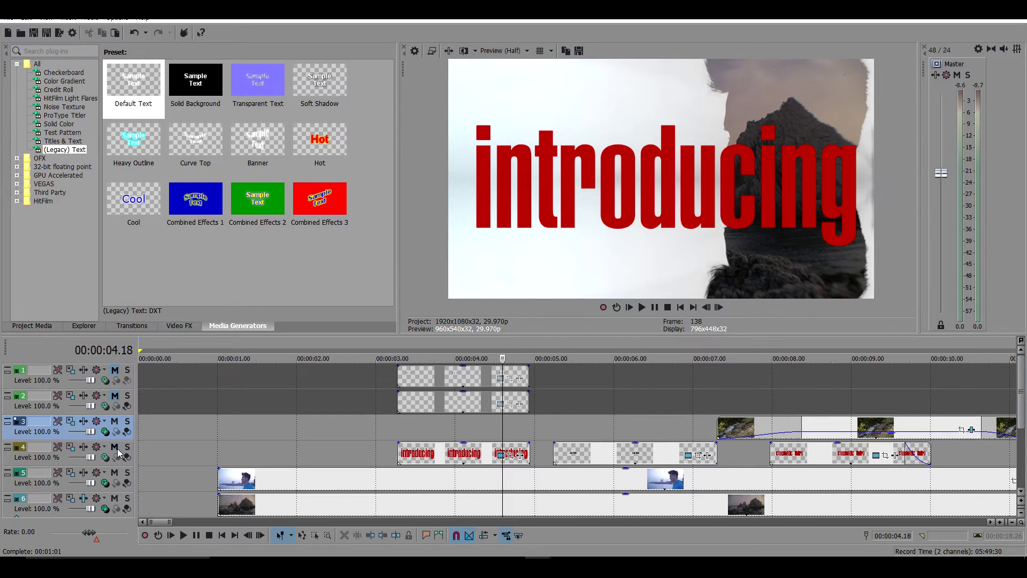
{"action": "left_click", "coordinate": [115, 447]}
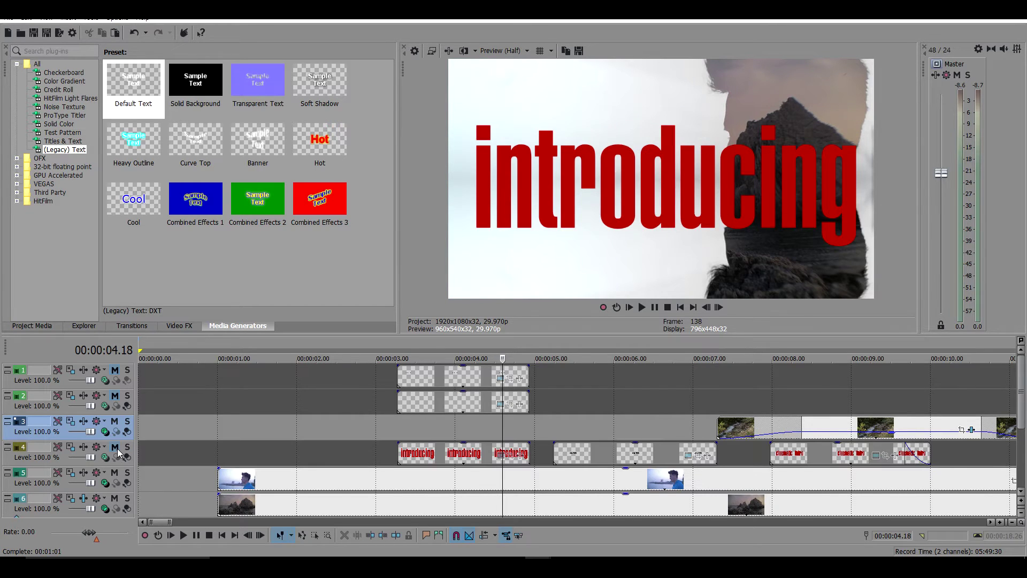
{"action": "left_click", "coordinate": [115, 396]}
{"action": "left_click", "coordinate": [115, 370]}
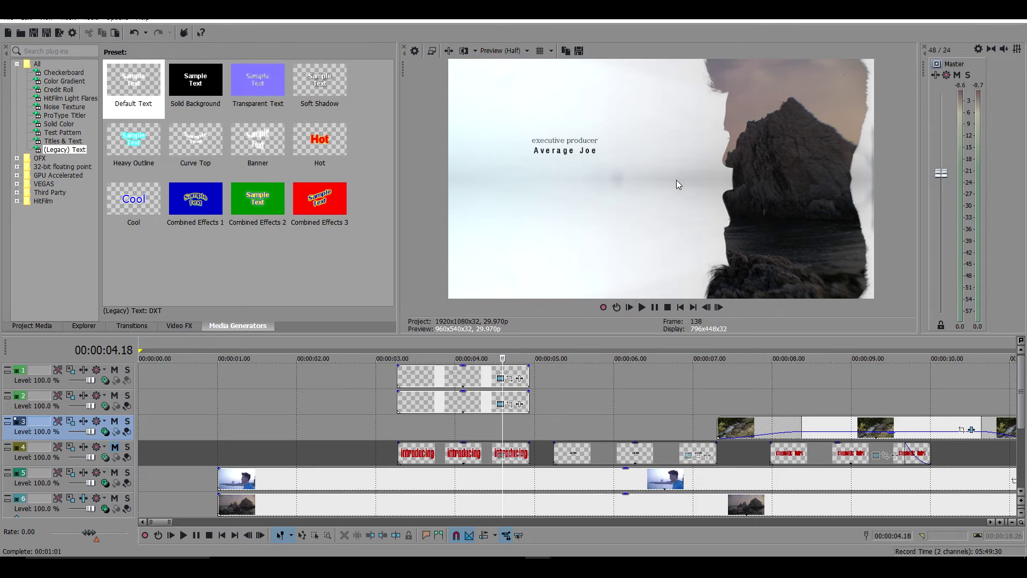
{"action": "left_click", "coordinate": [789, 428]}
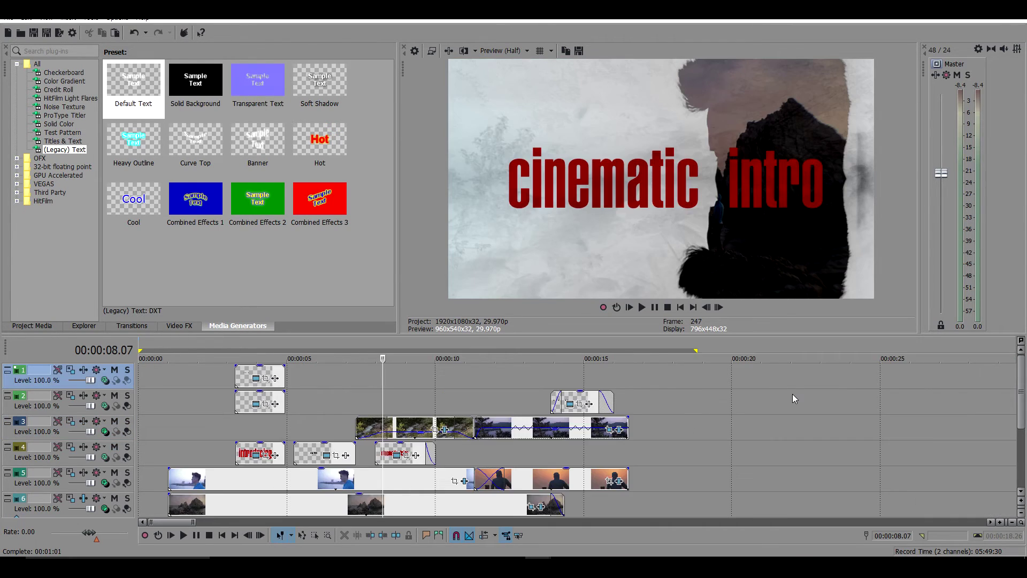
{"action": "scroll", "coordinate": [589, 440], "scroll_direction": "down", "scroll_amount": 3}
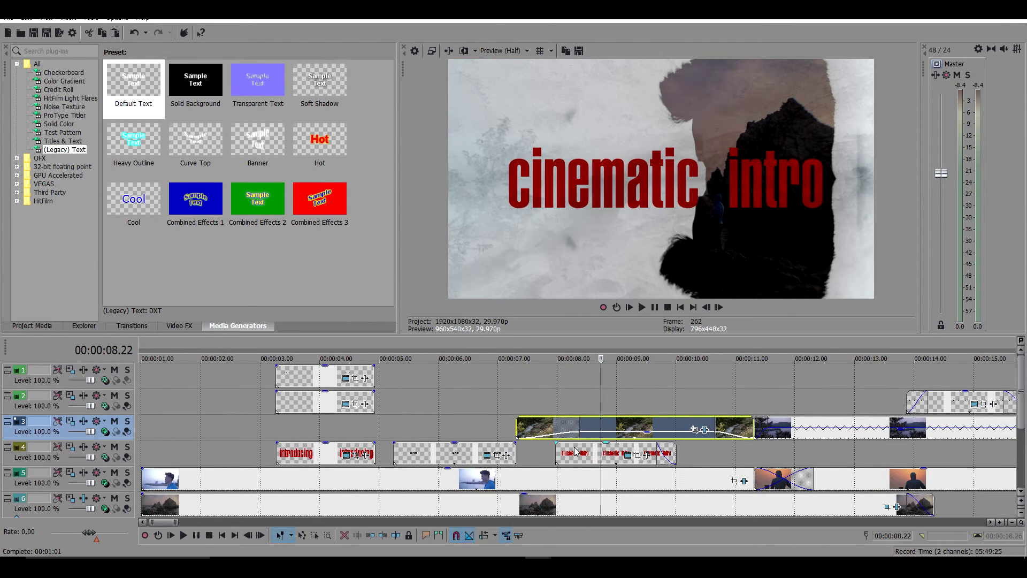
Put the river clip on a new top track at 60% opacity and bring its Event FX into view.
{"action": "mouse_move", "coordinate": [538, 566]}
{"action": "left_click", "coordinate": [595, 513]}
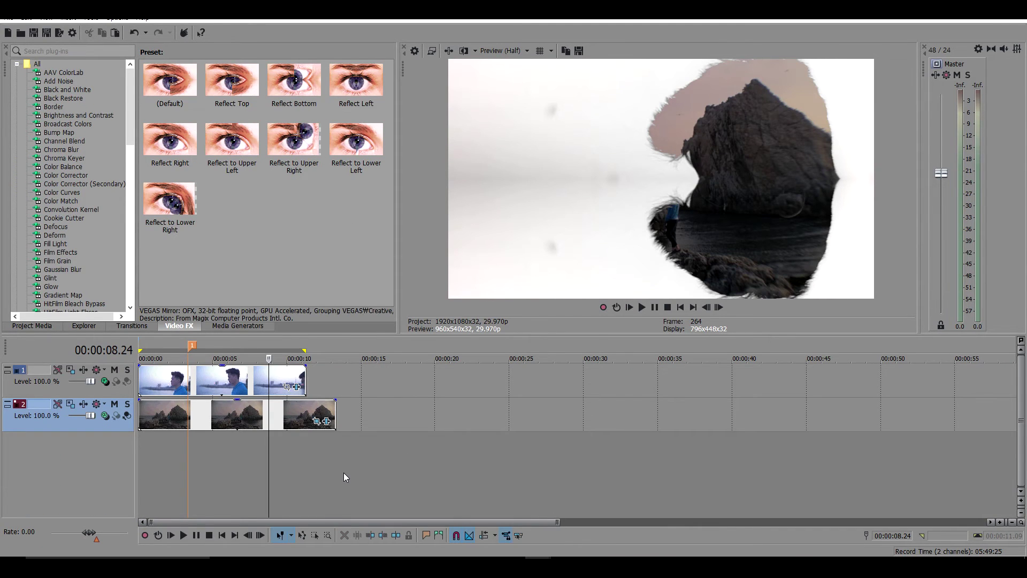
{"action": "left_click_drag", "start_coordinate": [345, 480], "coordinate": [319, 371]}
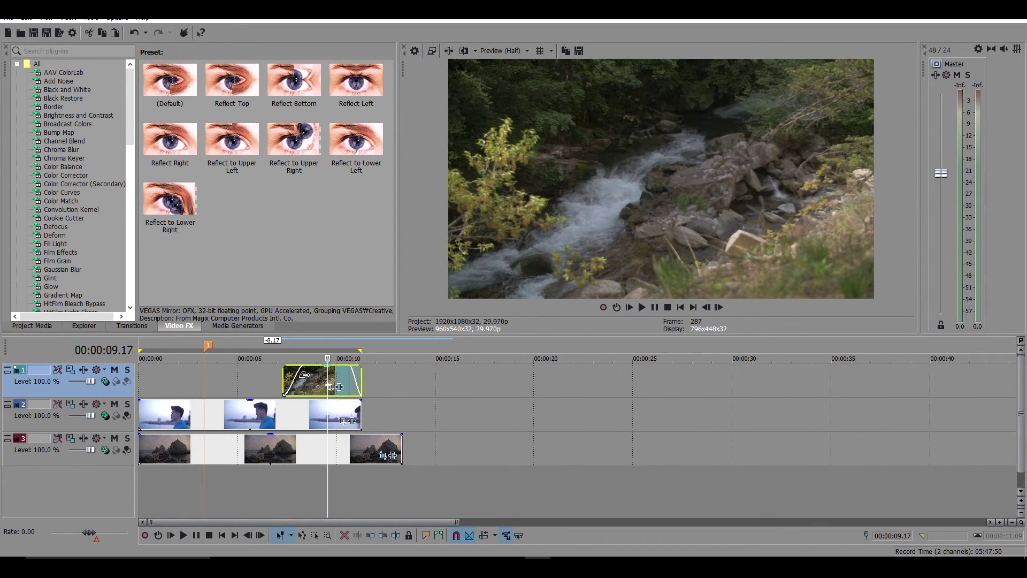
{"action": "left_click_drag", "start_coordinate": [319, 367], "coordinate": [319, 386]}
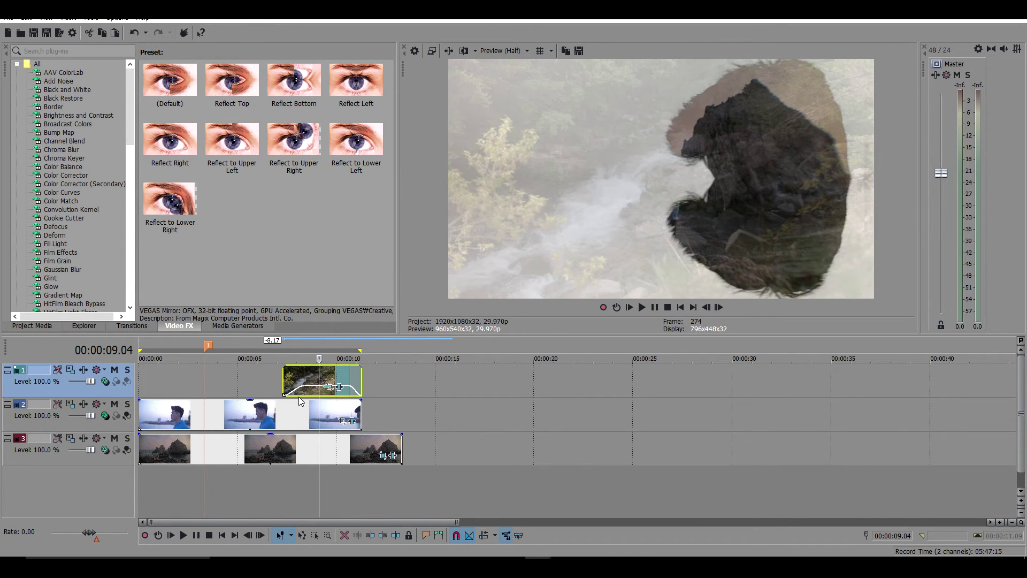
{"action": "left_click", "coordinate": [339, 387]}
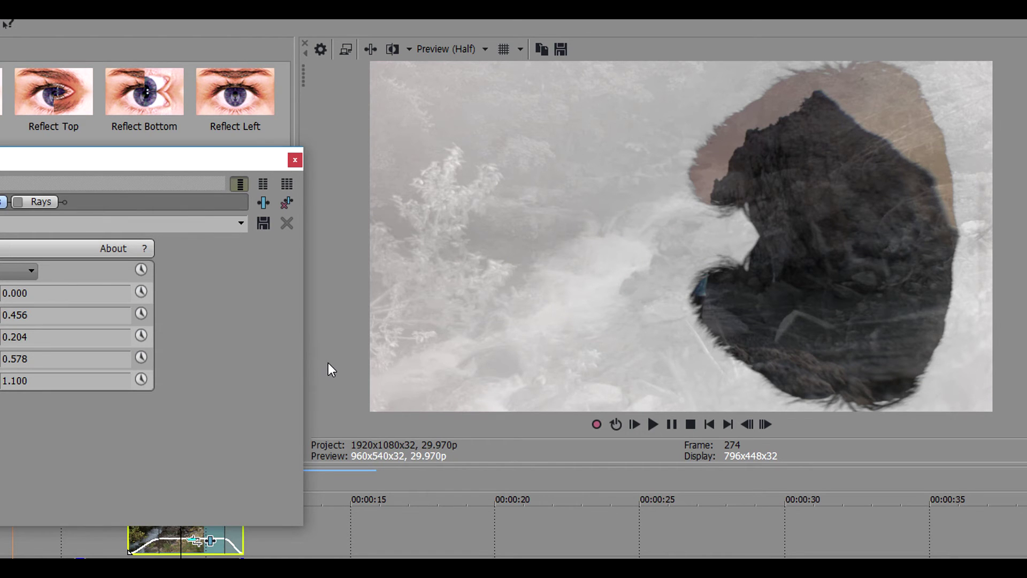
{"action": "left_click_drag", "start_coordinate": [127, 178], "coordinate": [363, 240]}
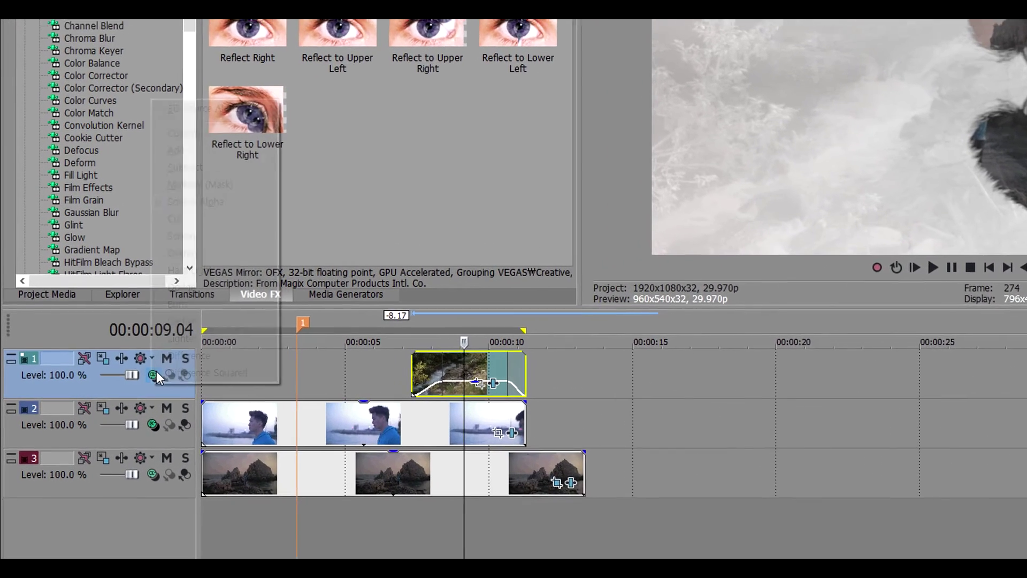
Switch the river track's compositing mode to Subtract, then reapply Subtract.
{"action": "left_click", "coordinate": [130, 377]}
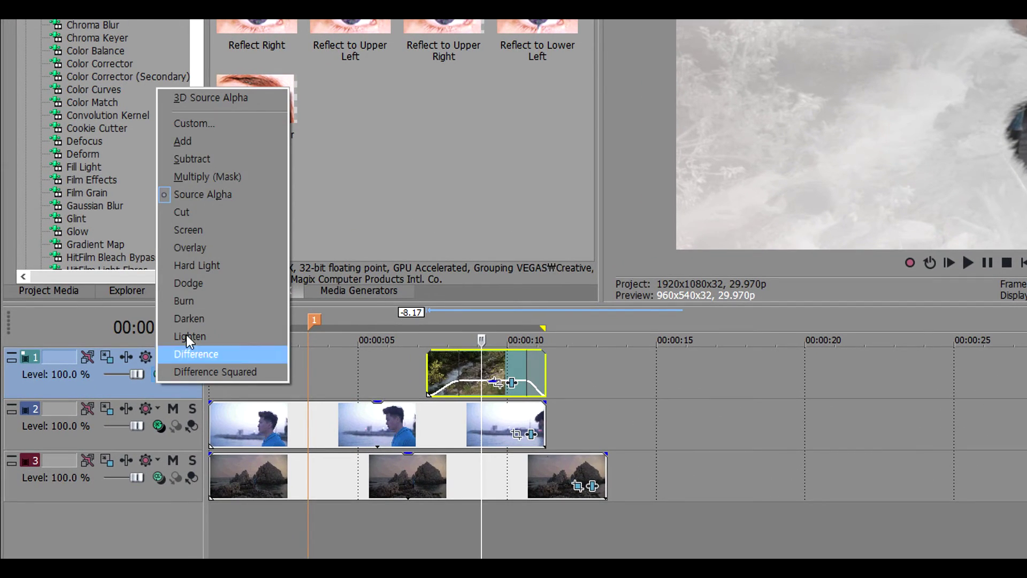
{"action": "left_click", "coordinate": [259, 157]}
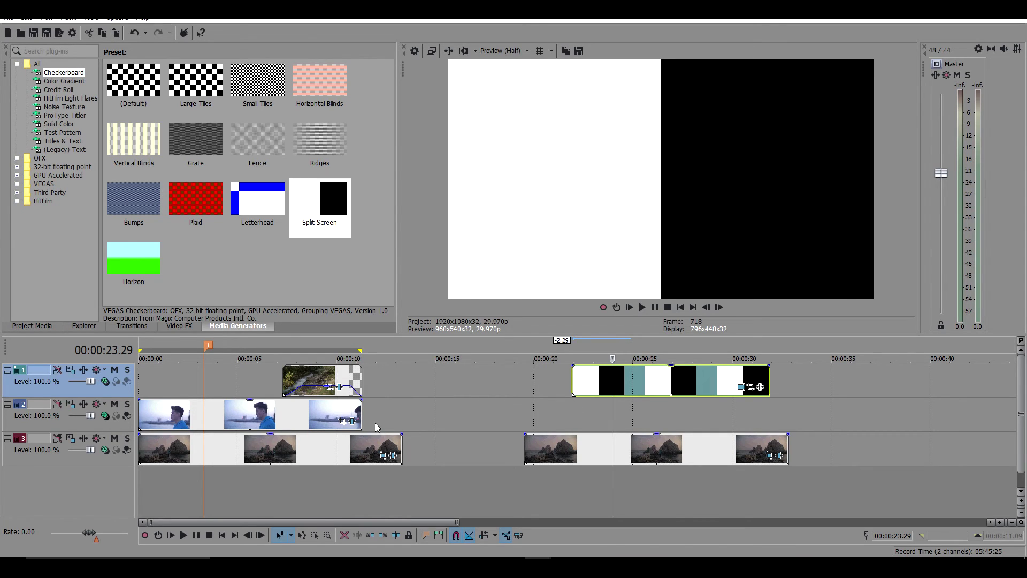
{"action": "left_click", "coordinate": [105, 381]}
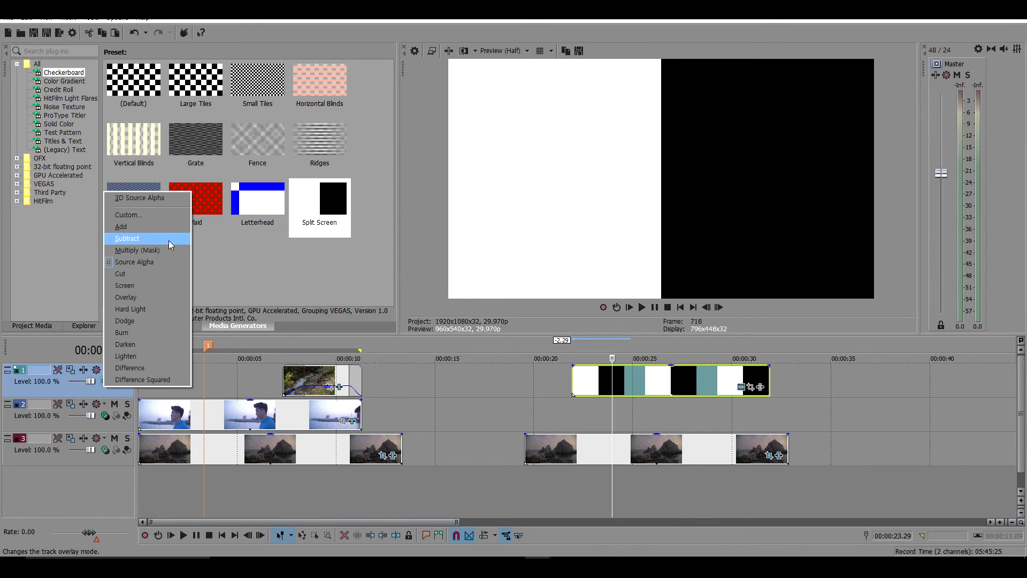
{"action": "left_click", "coordinate": [168, 239]}
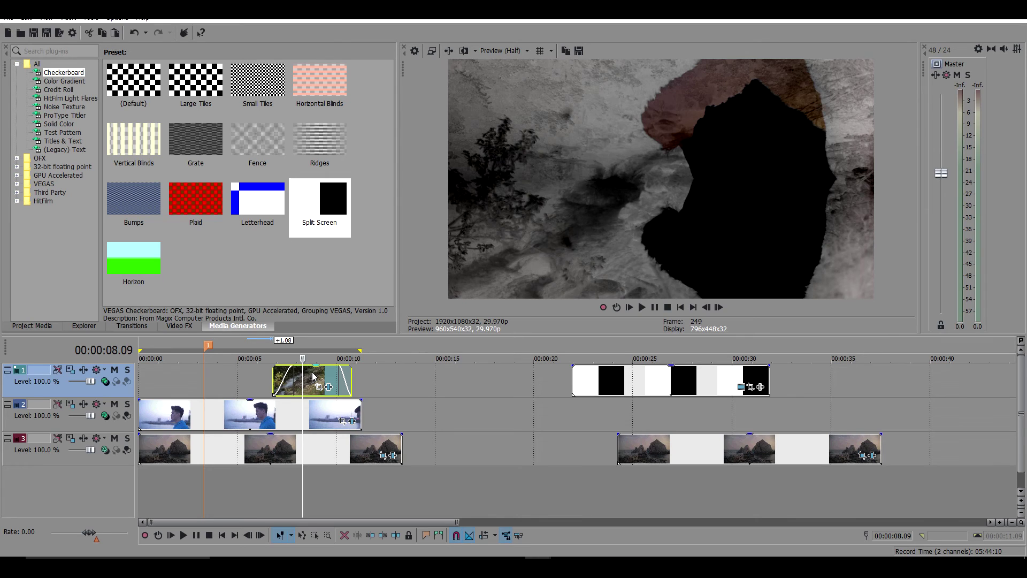
Lower the river overlay's opacity and play the composite from about 5 s.
{"action": "left_click_drag", "start_coordinate": [315, 374], "coordinate": [314, 377]}
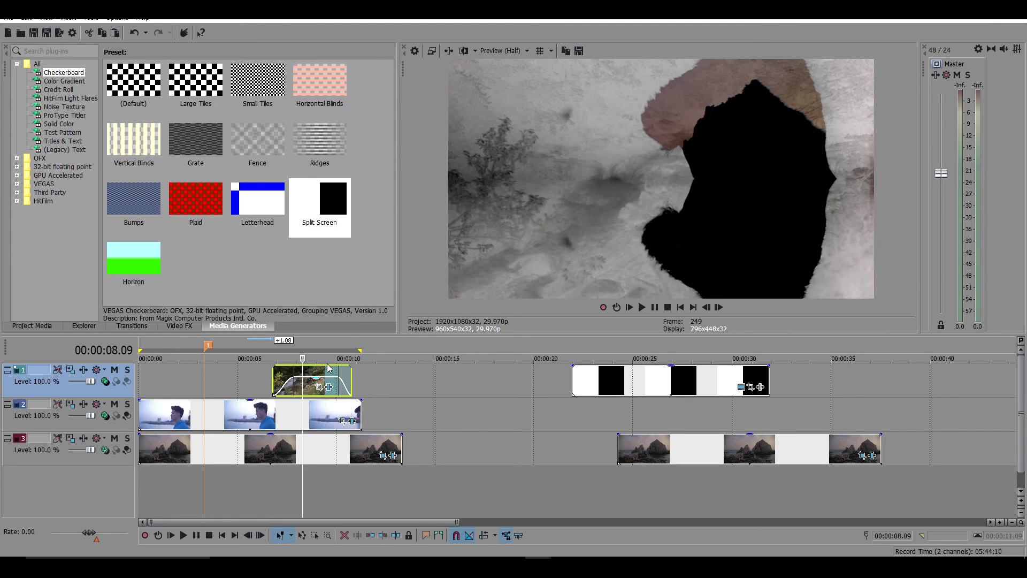
{"action": "left_click", "coordinate": [246, 378]}
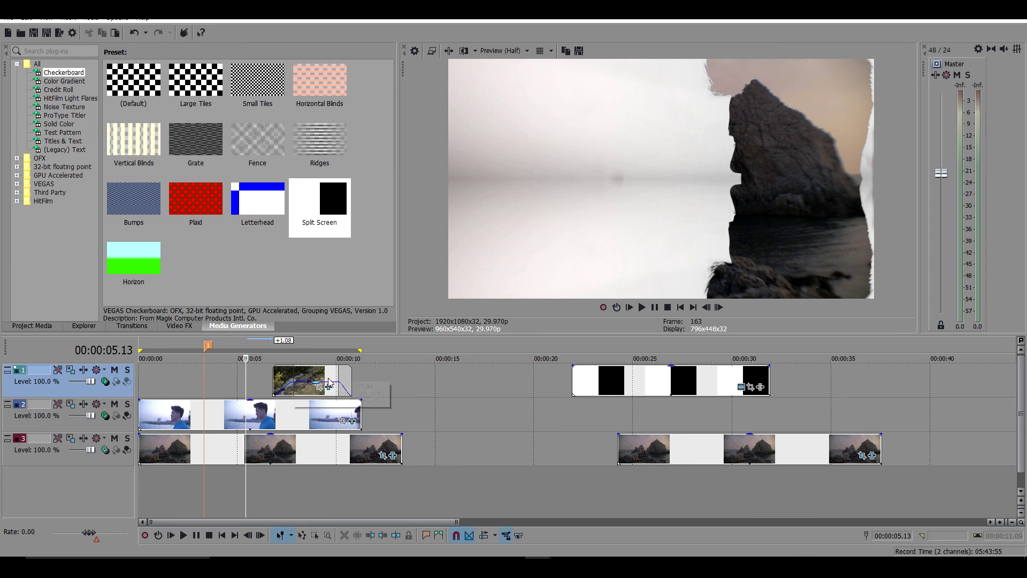
{"action": "key", "text": "space"}
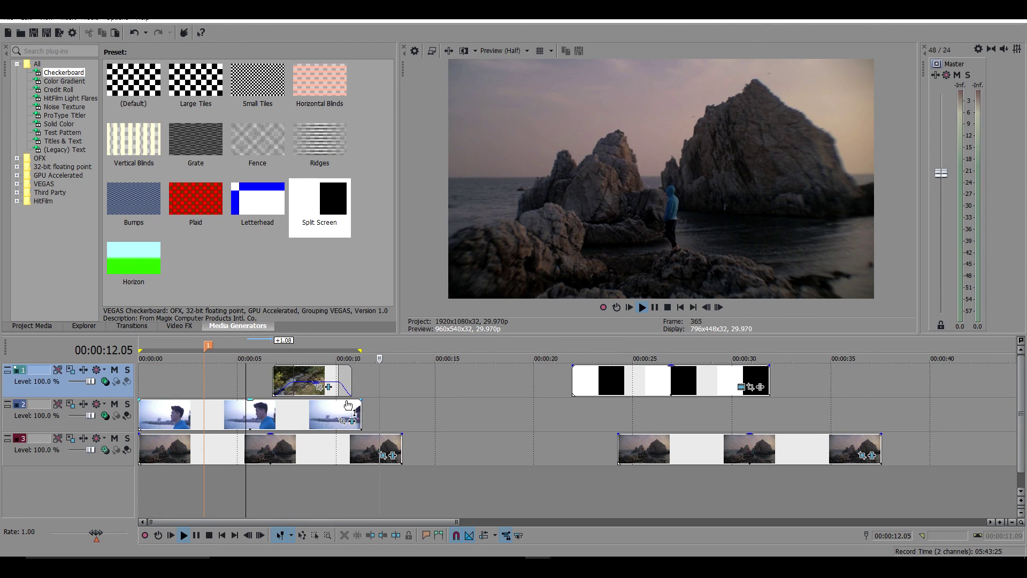
{"action": "key", "text": "Return"}
Trim the seascape clip to end with the silhouette clip and select the river overlay.
{"action": "left_click_drag", "start_coordinate": [401, 448], "coordinate": [361, 448]}
{"action": "left_click", "coordinate": [270, 397]}
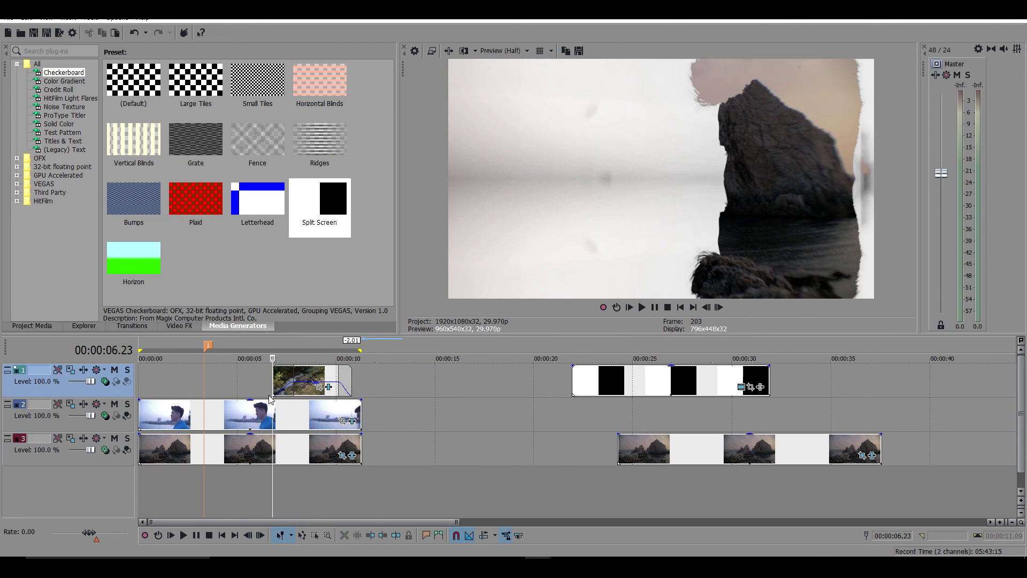
{"action": "left_click", "coordinate": [270, 397]}
{"action": "key", "text": "space"}
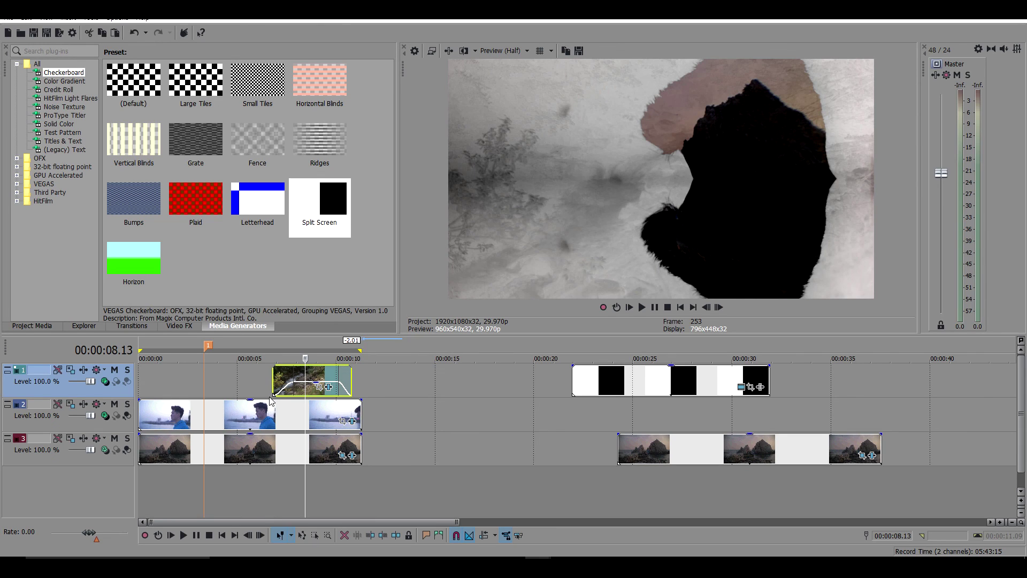